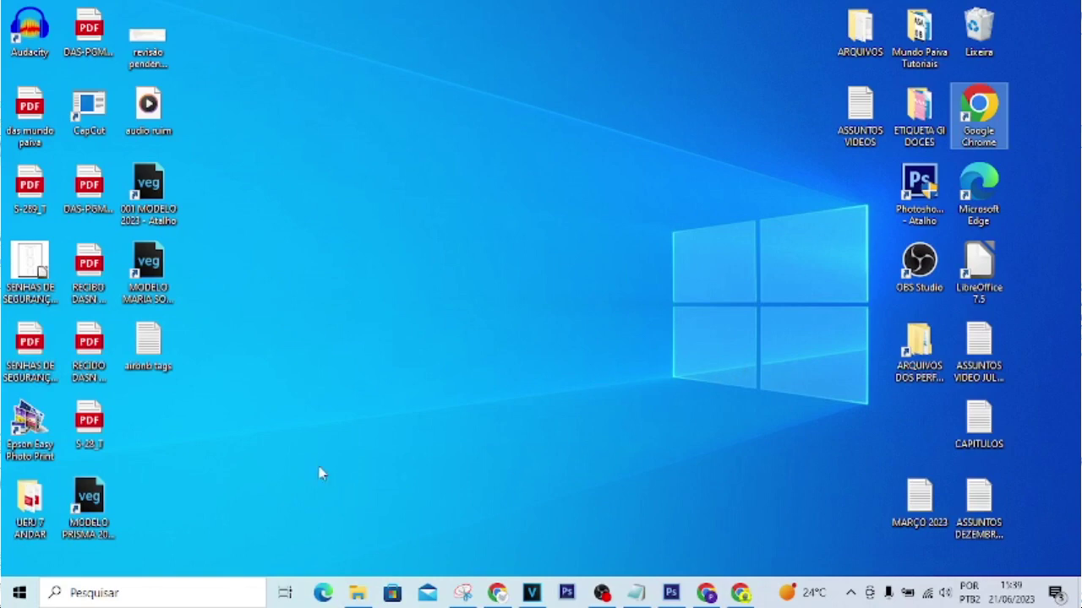
Step: Launch Command Prompt from Windows search and run ipconfig
{"action": "left_click", "coordinate": [138, 593]}
{"action": "type", "text": "cmd"}
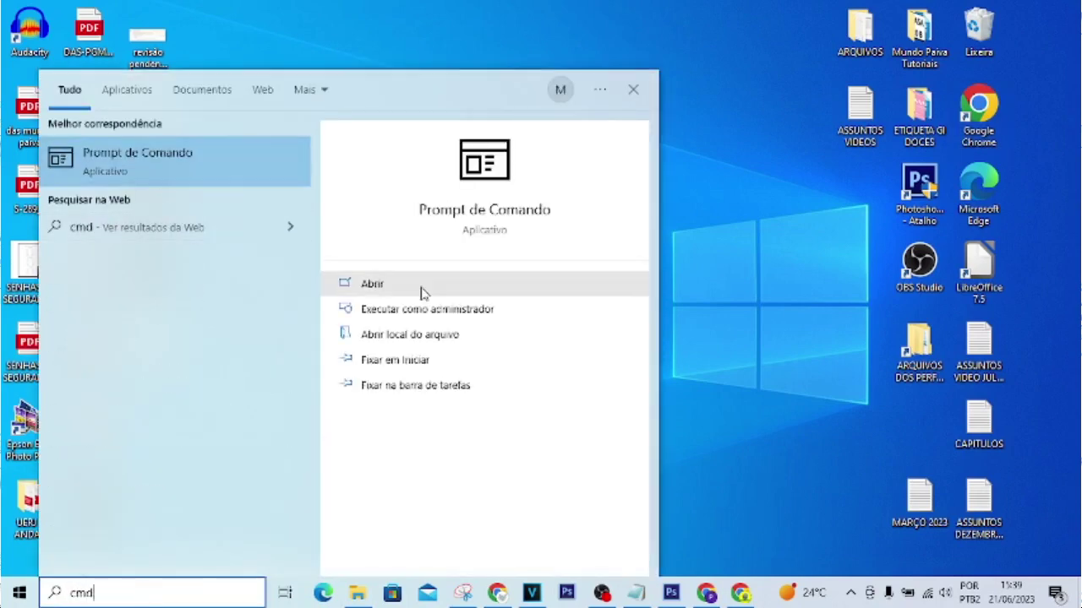
{"action": "left_click", "coordinate": [391, 288]}
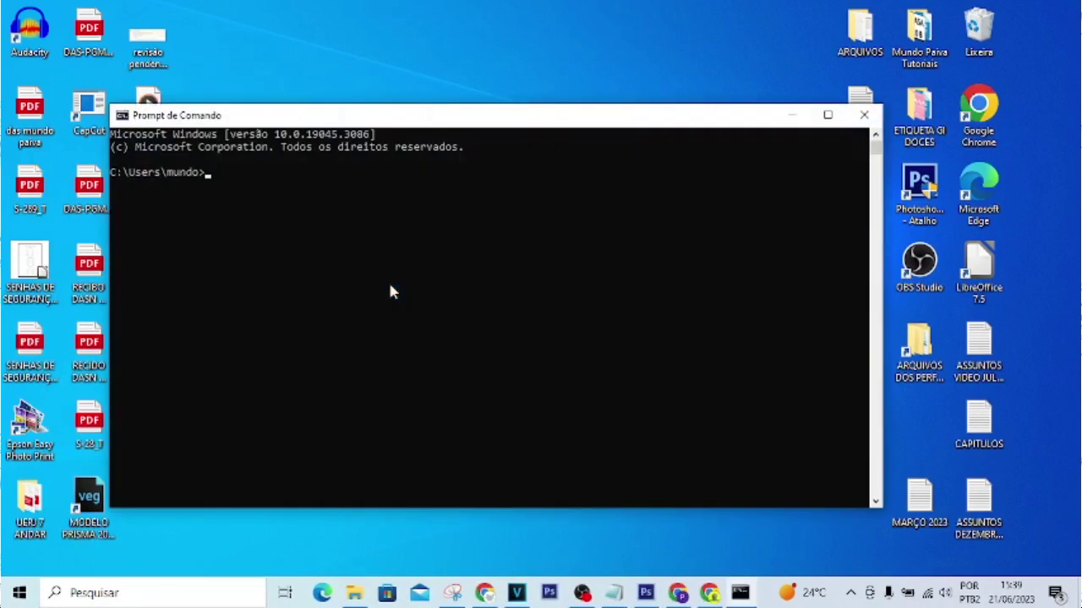
{"action": "left_click_drag", "start_coordinate": [415, 121], "coordinate": [504, 155]}
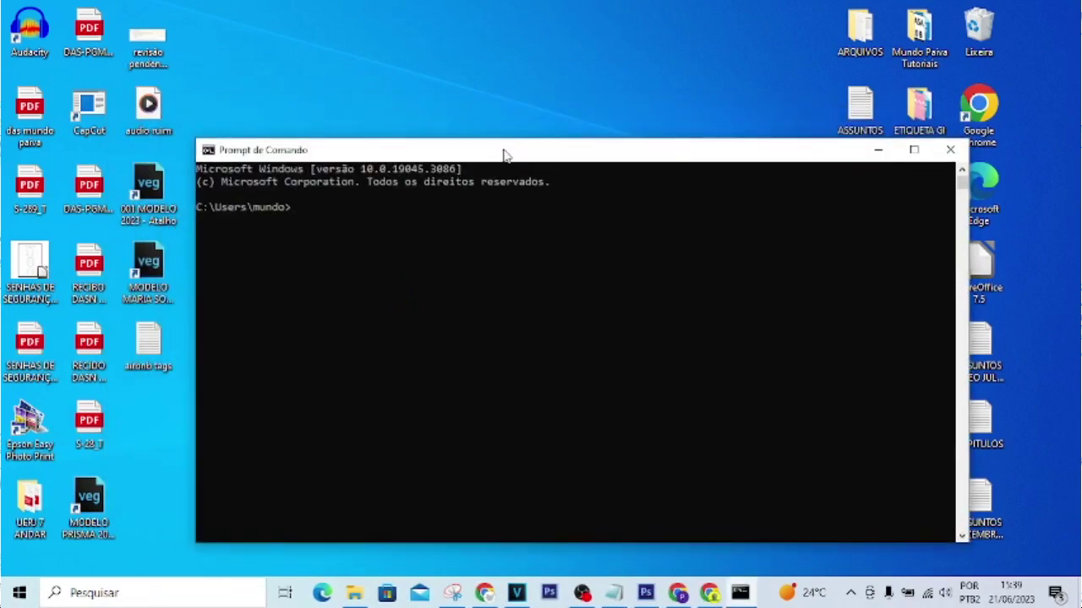
{"action": "type", "text": "ipconfig"}
{"action": "key", "text": "Return"}
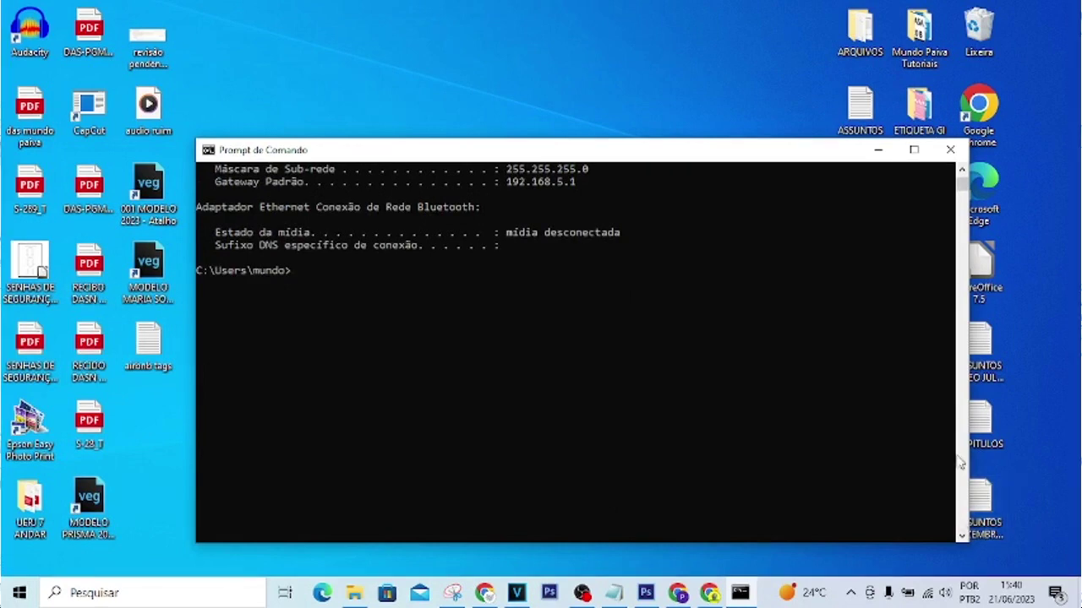
Step: Copy the Gateway Padrão address 192.168.5.1 from the ipconfig output
{"action": "left_click", "coordinate": [962, 169]}
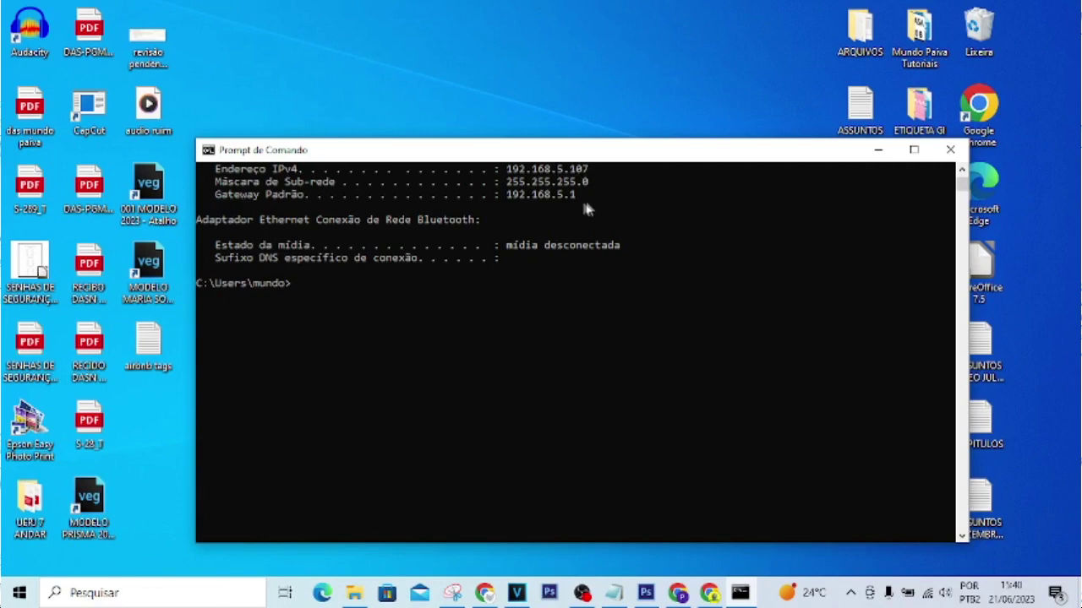
{"action": "left_click_drag", "start_coordinate": [580, 195], "coordinate": [510, 206]}
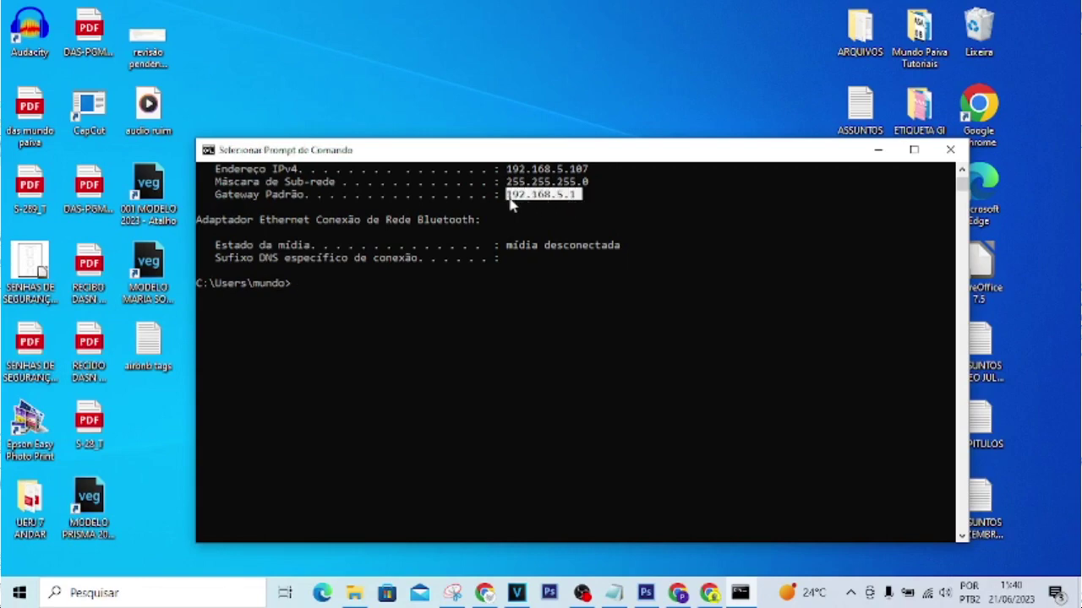
{"action": "right_click", "coordinate": [649, 207]}
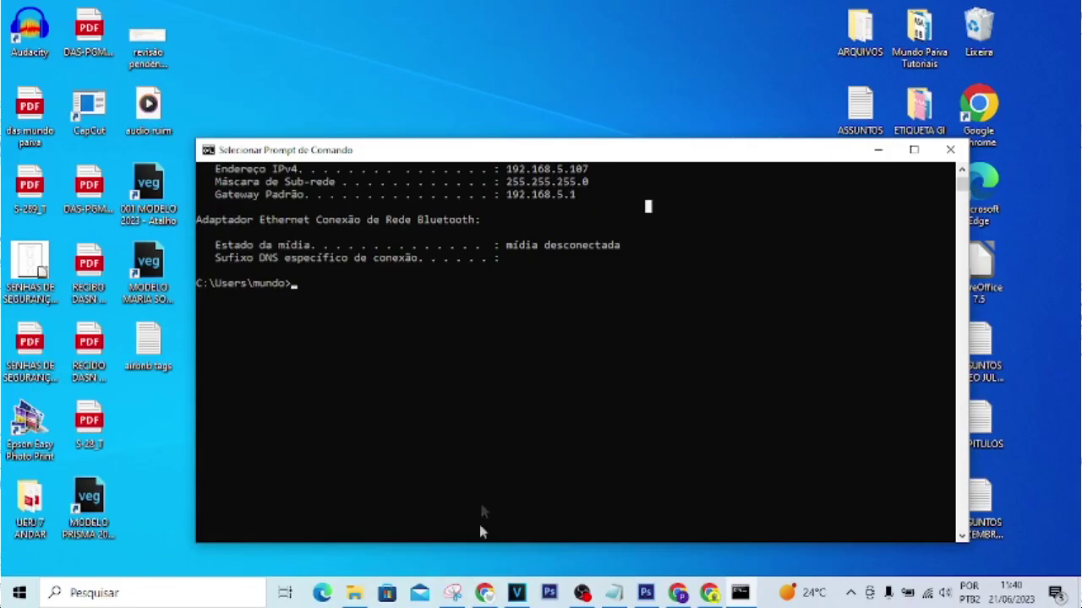
{"action": "left_click", "coordinate": [483, 593]}
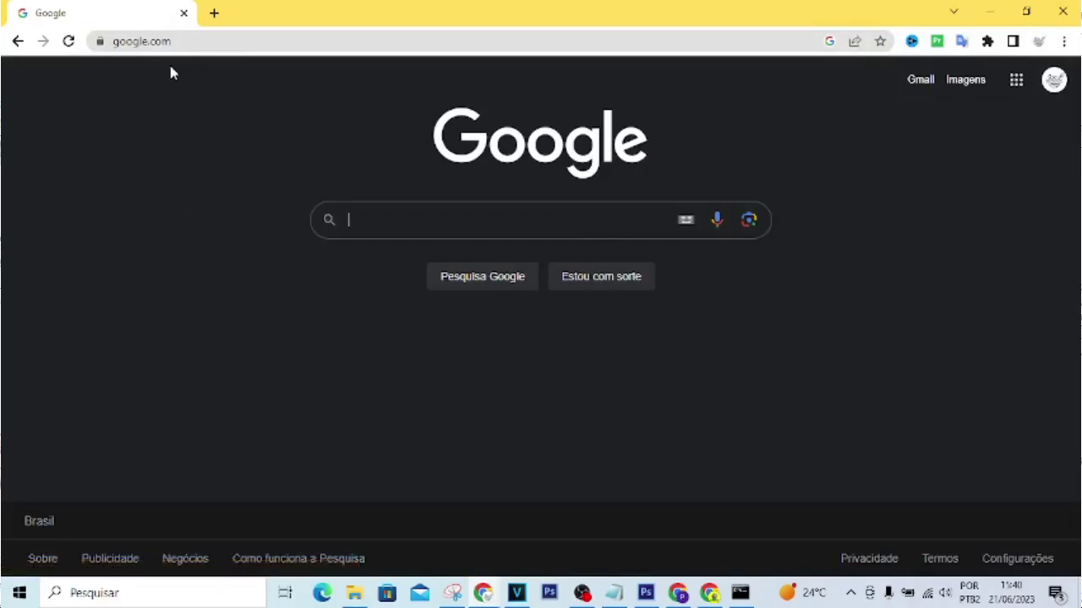
Step: Navigate Chrome to the router address 192.168.5.1 in place of google.com
{"action": "left_click", "coordinate": [196, 42]}
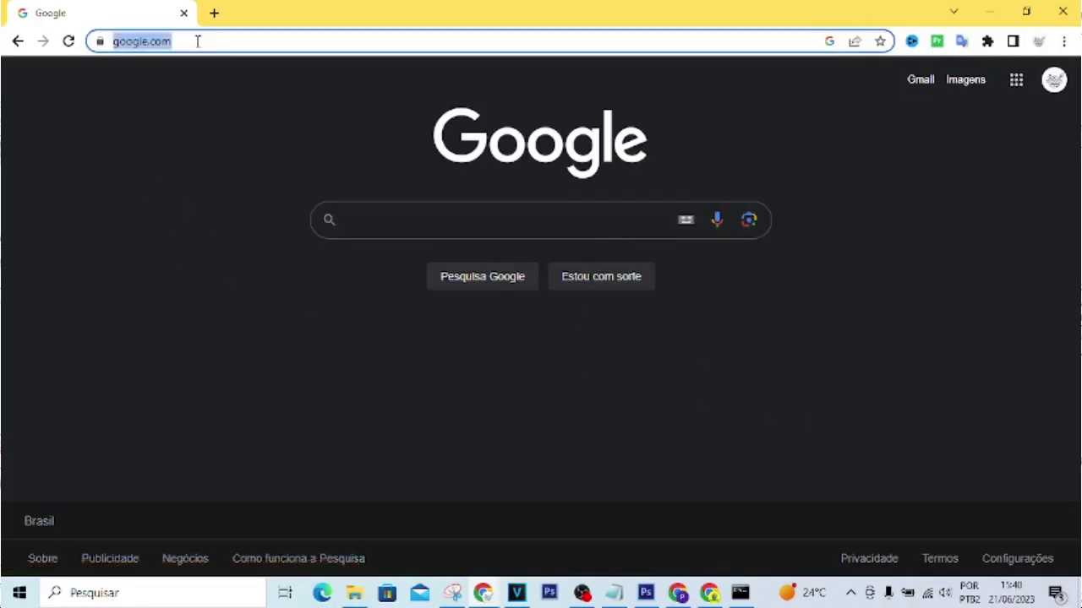
{"action": "type", "text": "192.168.5"}
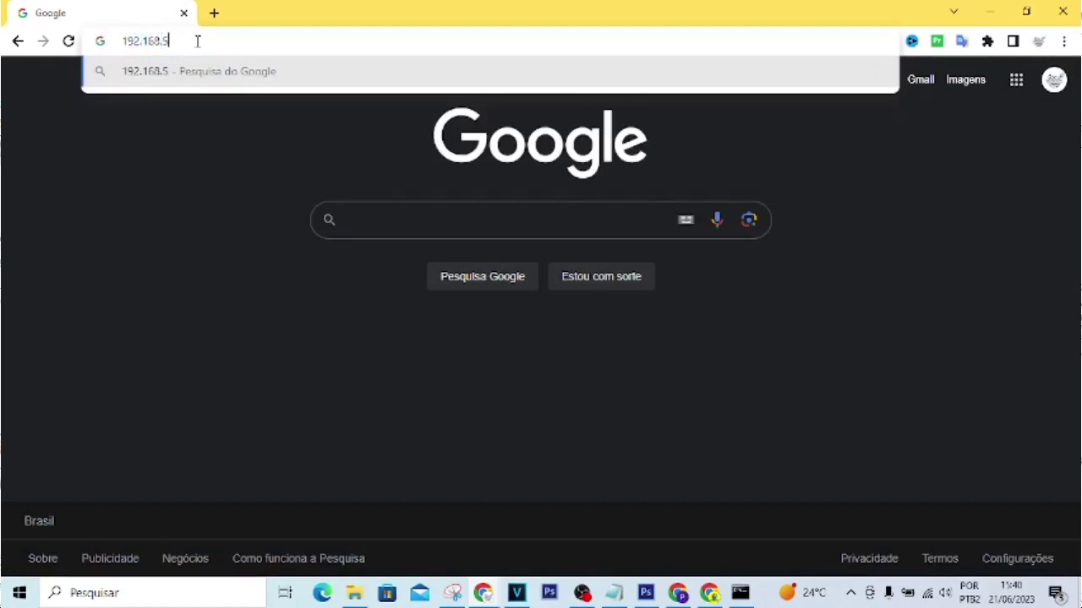
{"action": "type", "text": ".1"}
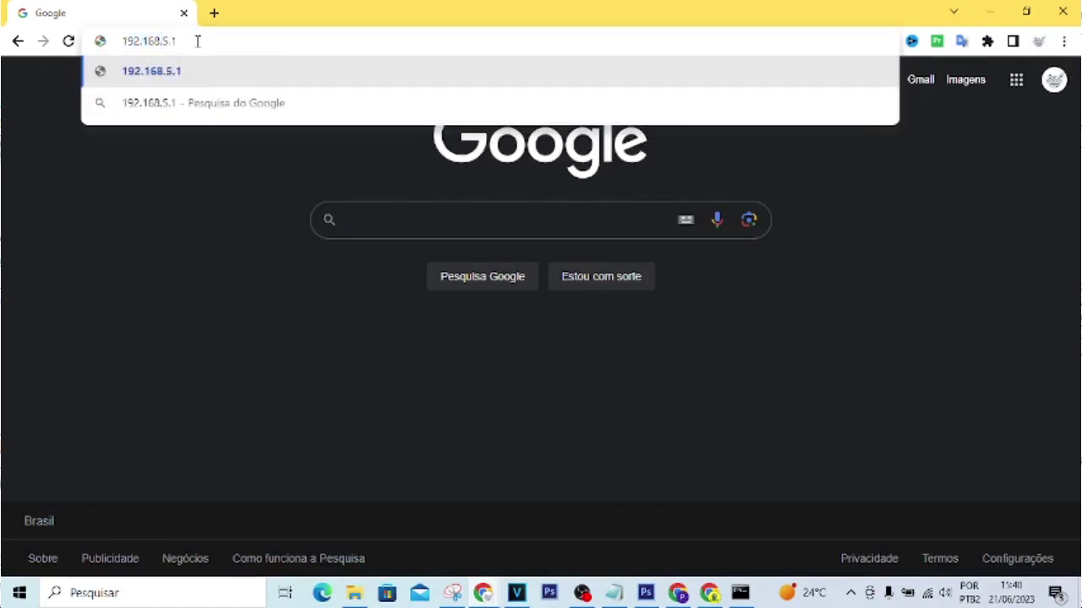
{"action": "key", "text": "Return"}
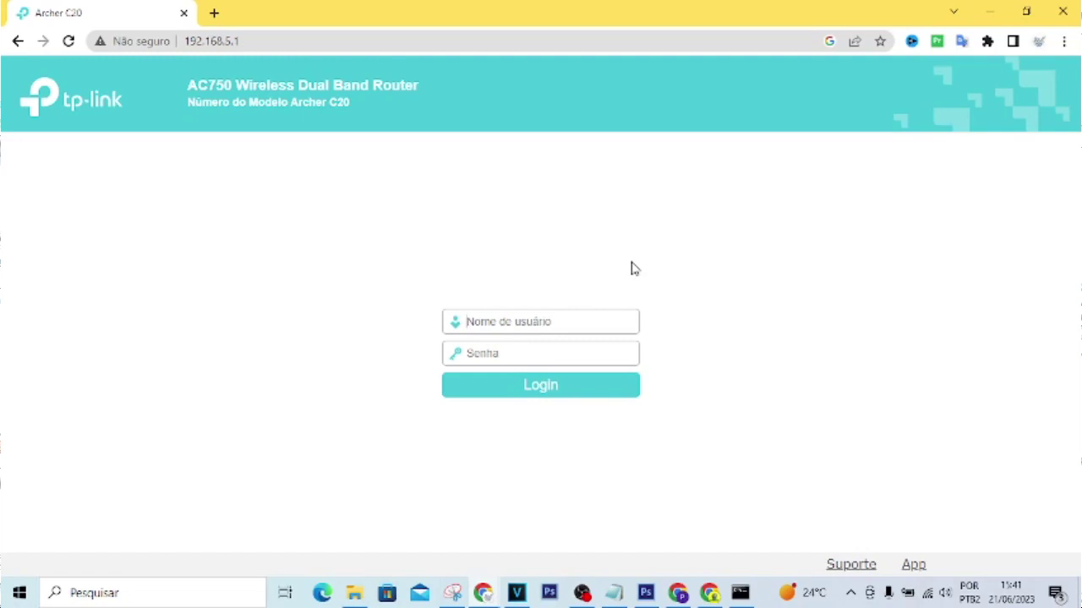
Step: Sign in to the Archer C20 admin with the administrator username and password
{"action": "type", "text": "admin"}
{"action": "key", "text": "Tab"}
{"action": "type", "text": "admin"}
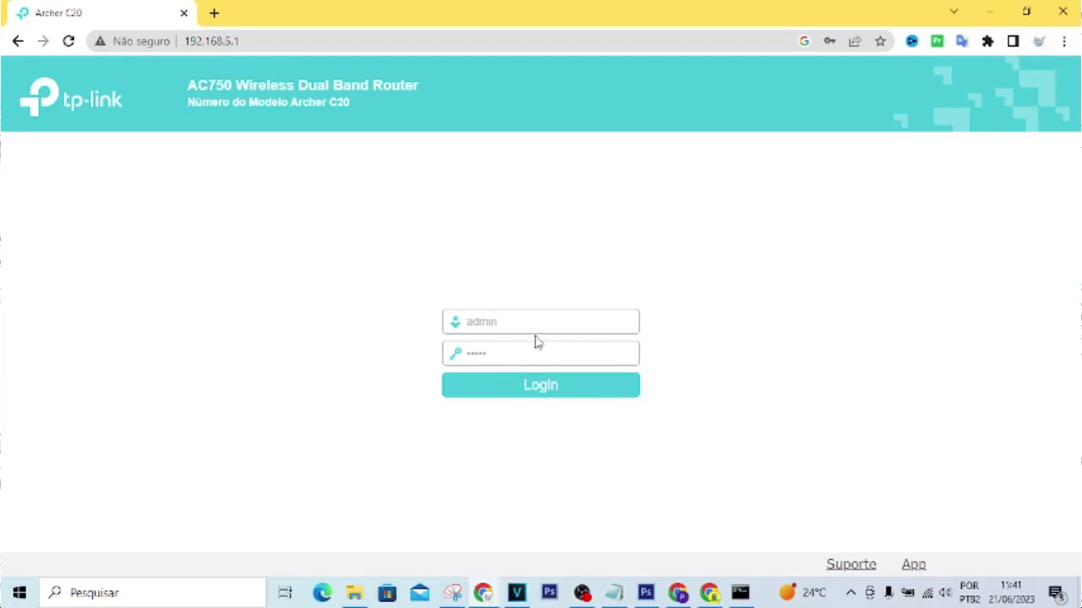
{"action": "left_click", "coordinate": [509, 348]}
{"action": "left_click_drag", "start_coordinate": [350, 102], "coordinate": [249, 107]}
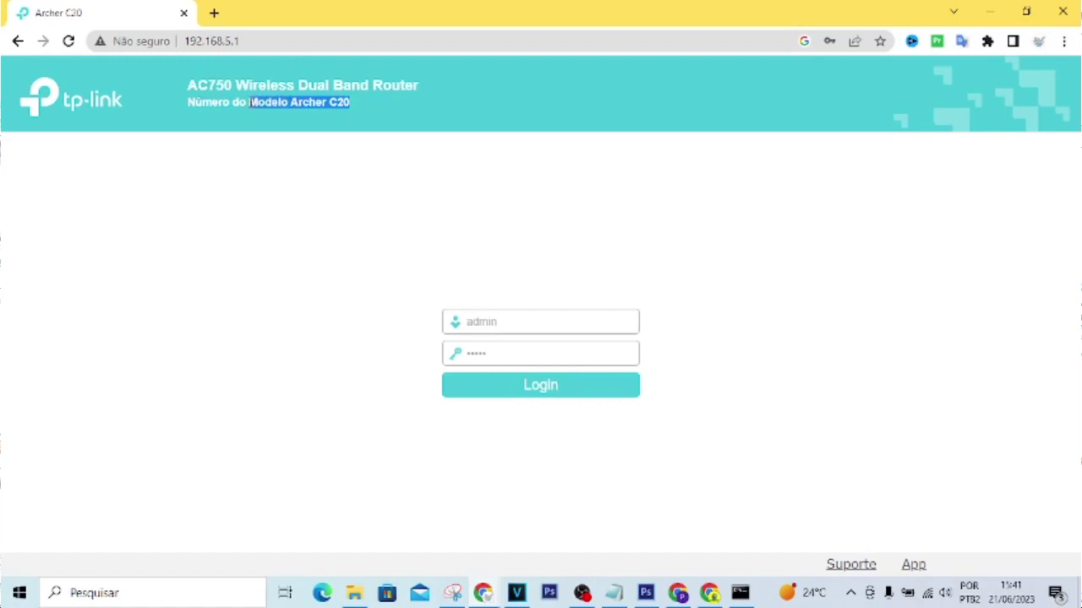
{"action": "left_click", "coordinate": [755, 243]}
{"action": "left_click", "coordinate": [557, 391]}
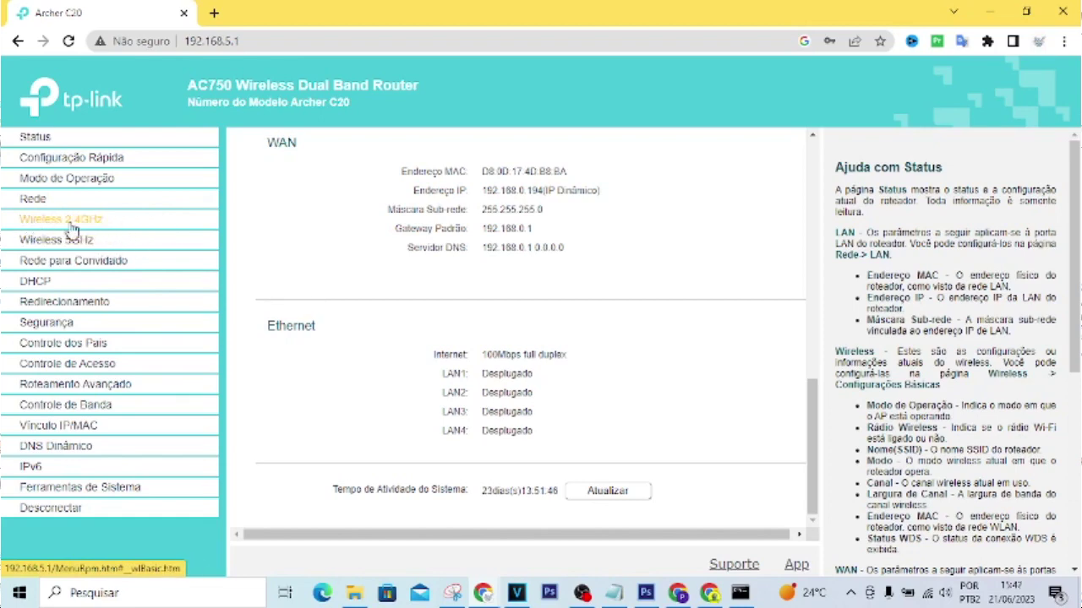
Step: Save the 2.4GHz Segurança Wireless settings with WPA2-PSK and AES encryption
{"action": "left_click", "coordinate": [66, 221]}
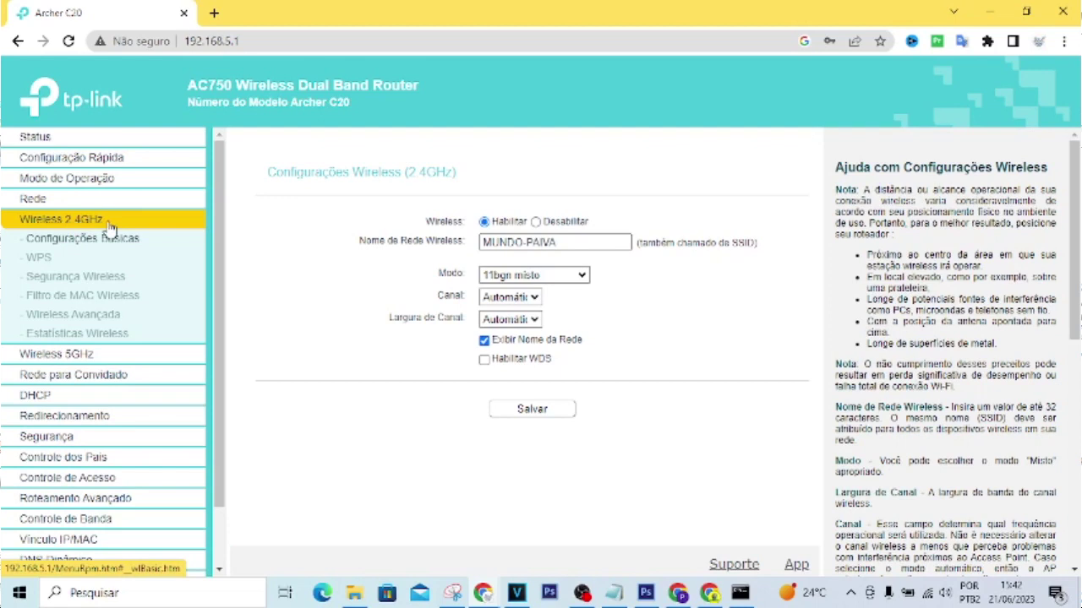
{"action": "left_click", "coordinate": [85, 286]}
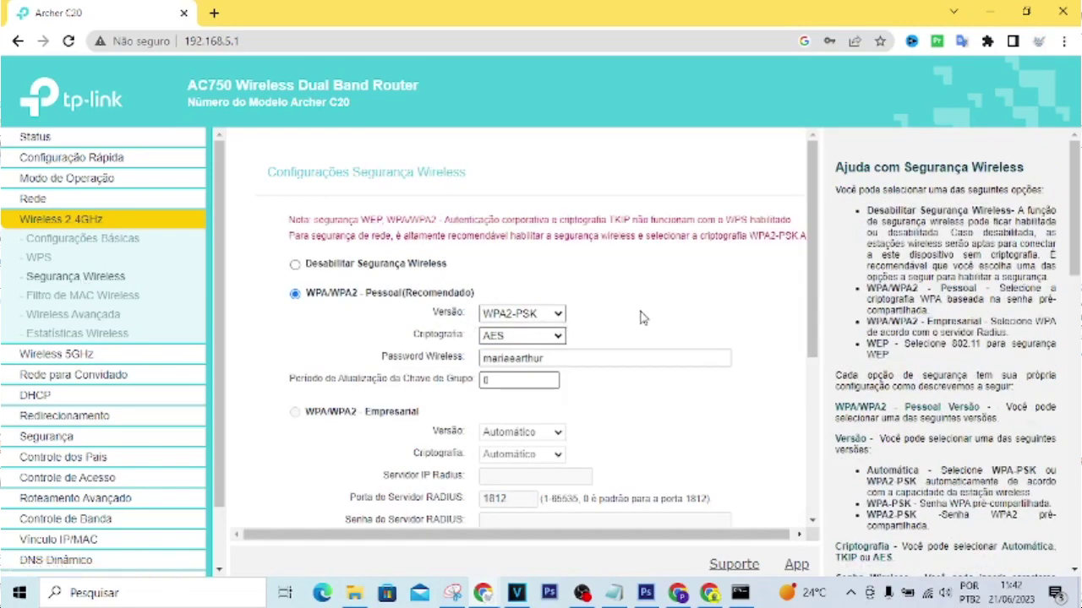
{"action": "scroll", "coordinate": [591, 279], "scroll_direction": "down", "scroll_amount": 1}
{"action": "left_click_drag", "start_coordinate": [542, 278], "coordinate": [479, 285]}
{"action": "scroll", "coordinate": [601, 287], "scroll_direction": "down", "scroll_amount": 1}
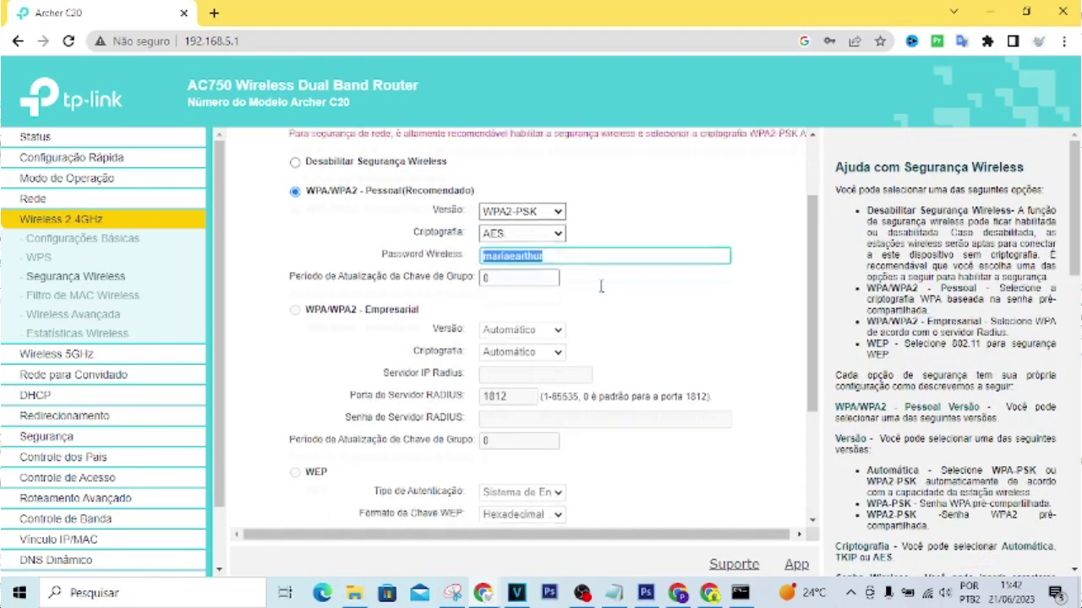
{"action": "scroll", "coordinate": [601, 287], "scroll_direction": "down", "scroll_amount": 3}
{"action": "left_click", "coordinate": [521, 494]}
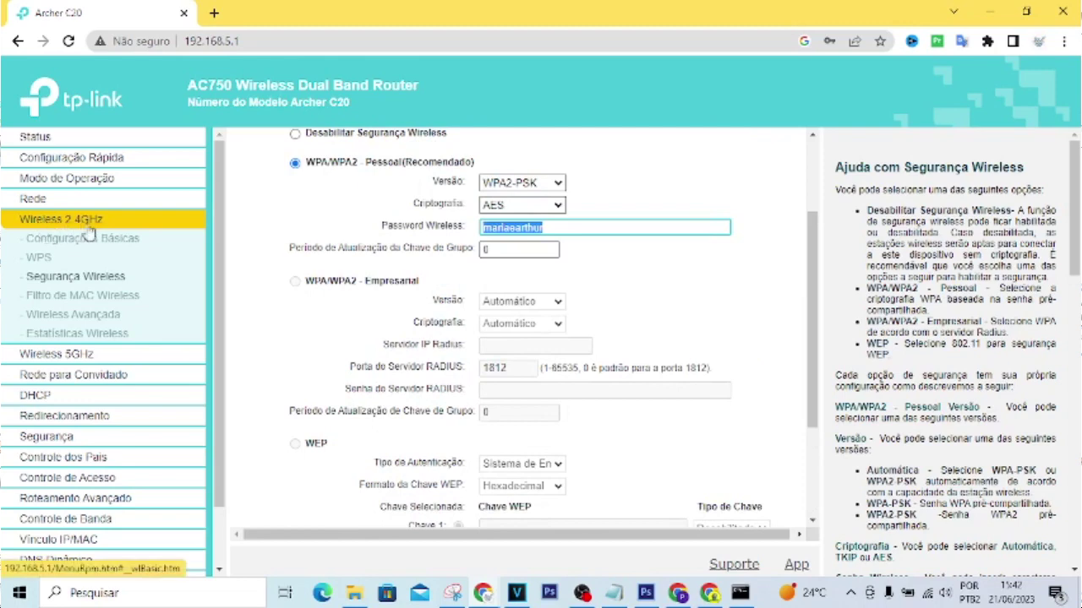
Step: Switch between the Wireless 5GHz and 2.4GHz menus, ending on Filtro de MAC Wireless
{"action": "left_click", "coordinate": [76, 359]}
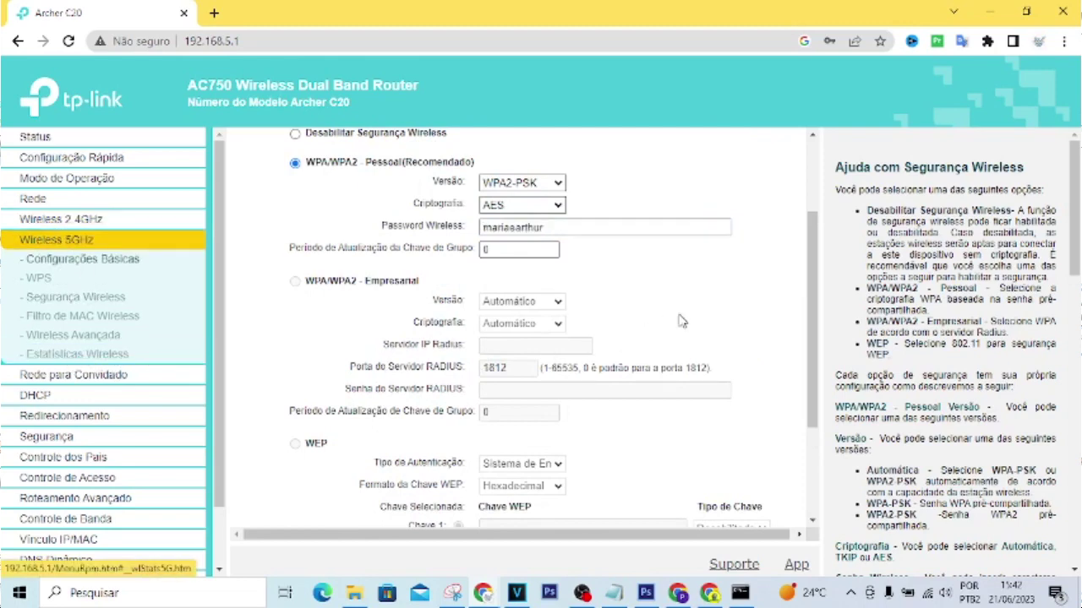
{"action": "left_click", "coordinate": [62, 222]}
{"action": "left_click", "coordinate": [75, 355]}
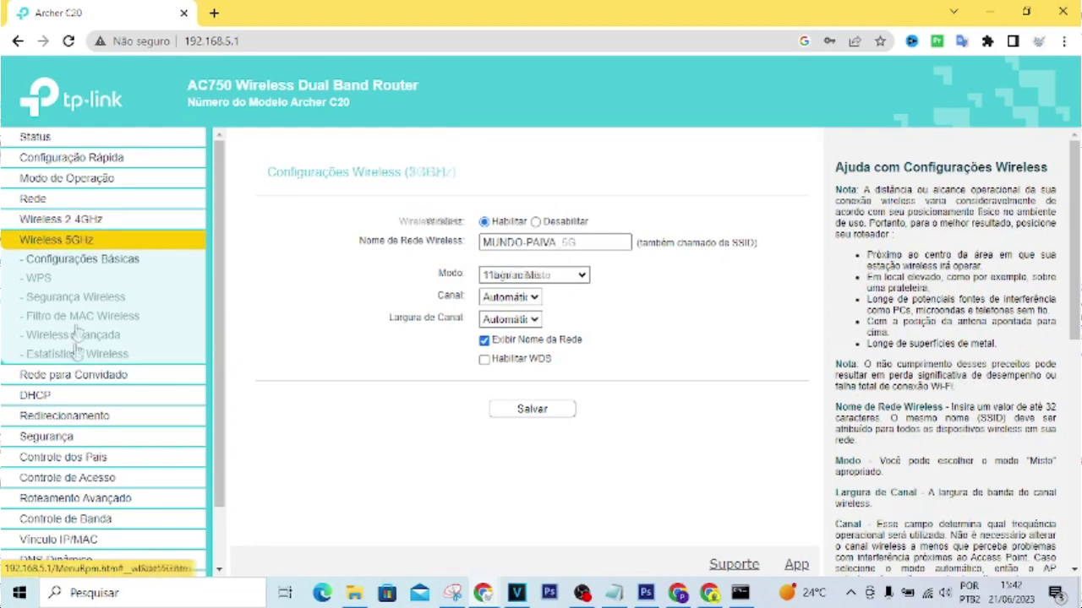
{"action": "left_click", "coordinate": [76, 221]}
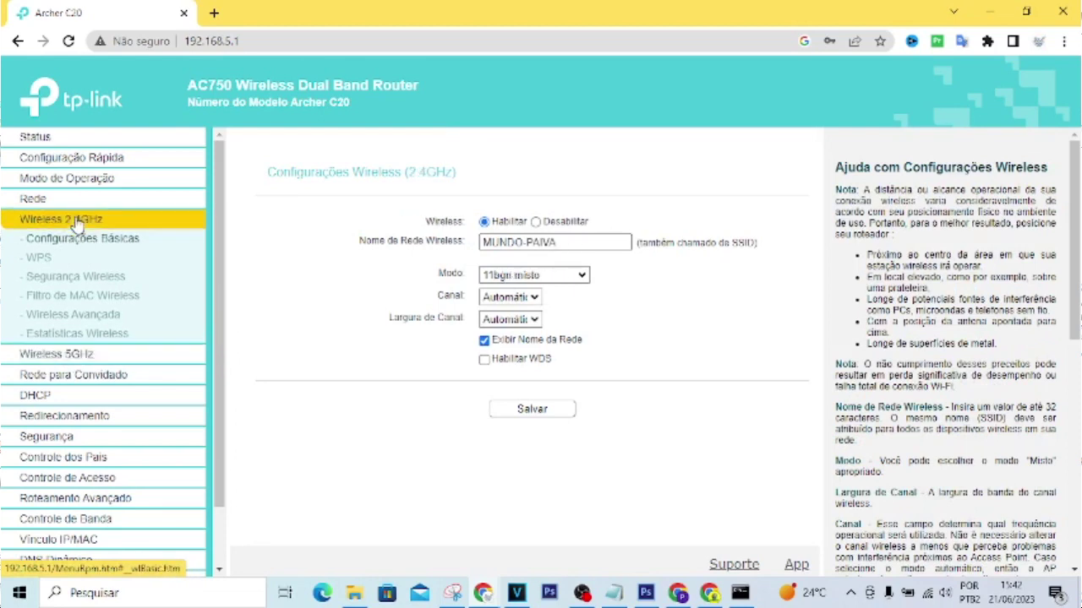
{"action": "left_click", "coordinate": [56, 356]}
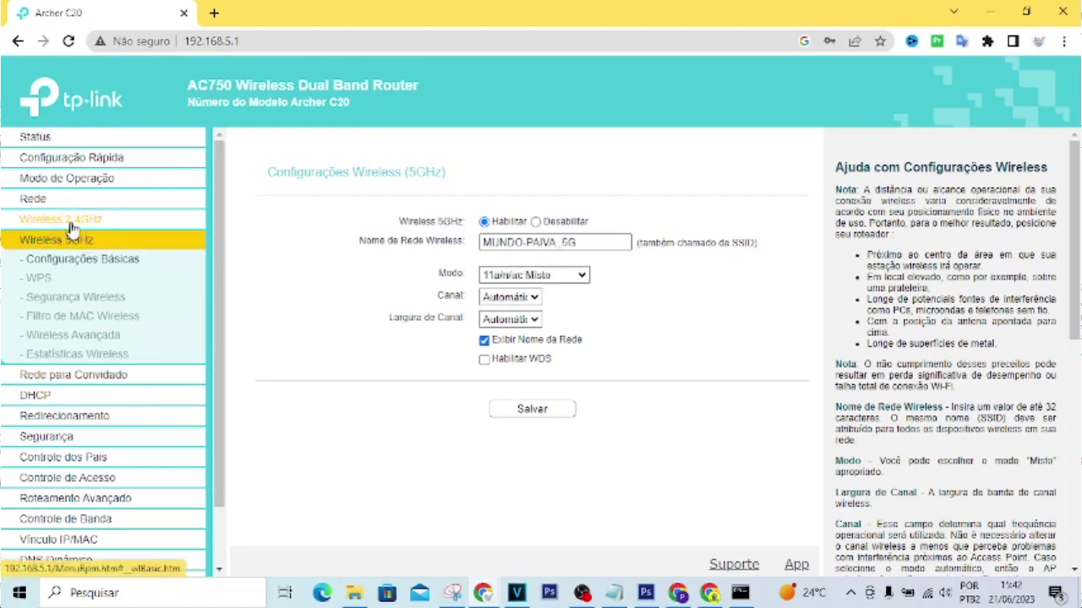
{"action": "left_click", "coordinate": [76, 223]}
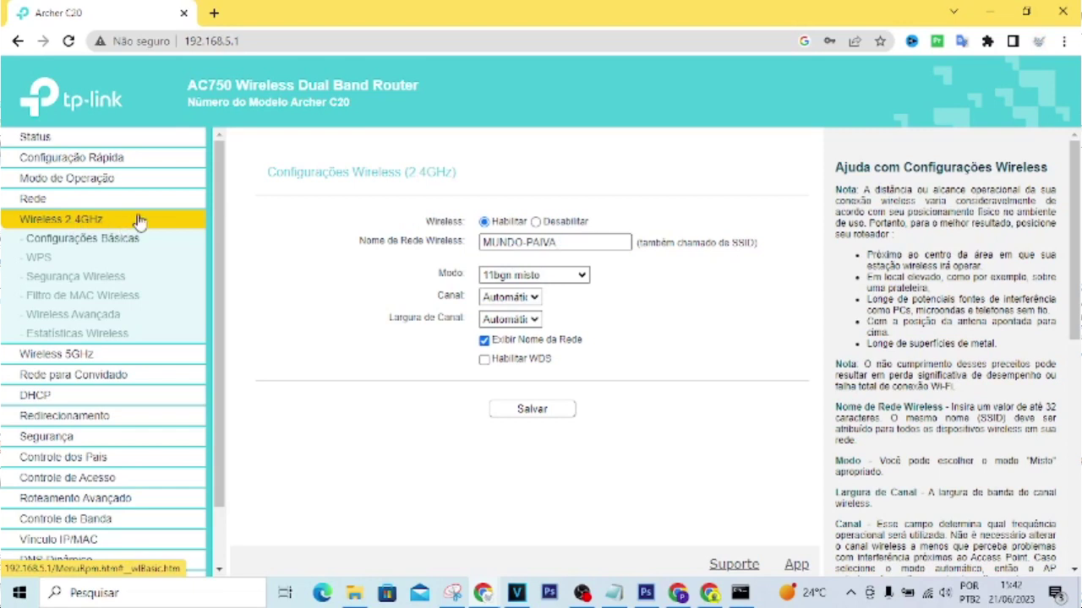
{"action": "left_click", "coordinate": [100, 334]}
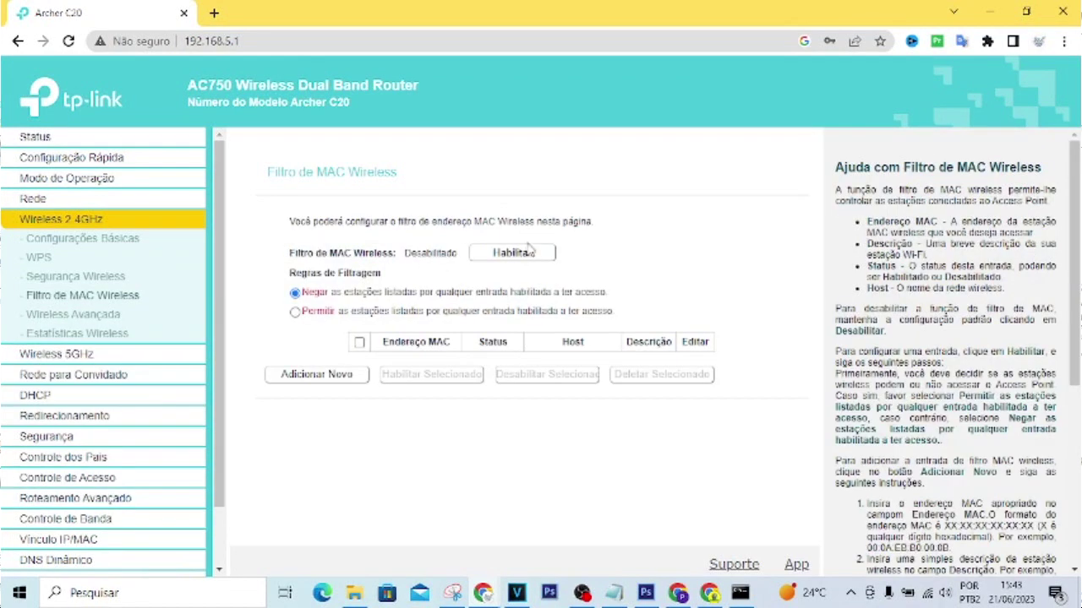
Step: Enable 2.4GHz MAC filtering with the Negar rule and begin a new filter entry
{"action": "left_click", "coordinate": [520, 258]}
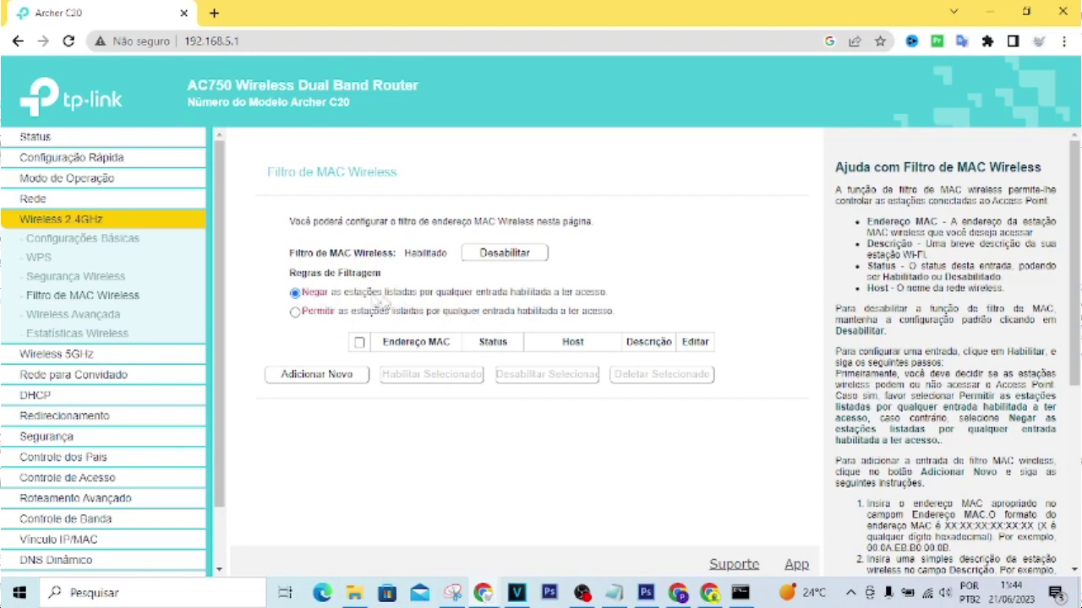
{"action": "left_click", "coordinate": [321, 378]}
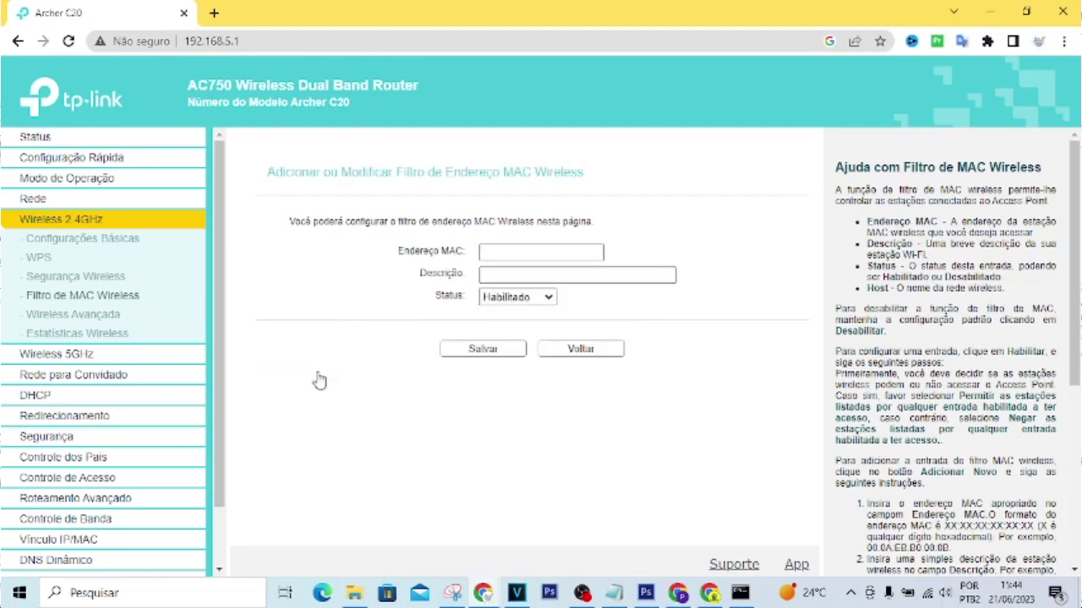
Step: Describe the new entry as 'pc proibido' with status Habilitado, leaving the MAC address blank
{"action": "left_click", "coordinate": [505, 246]}
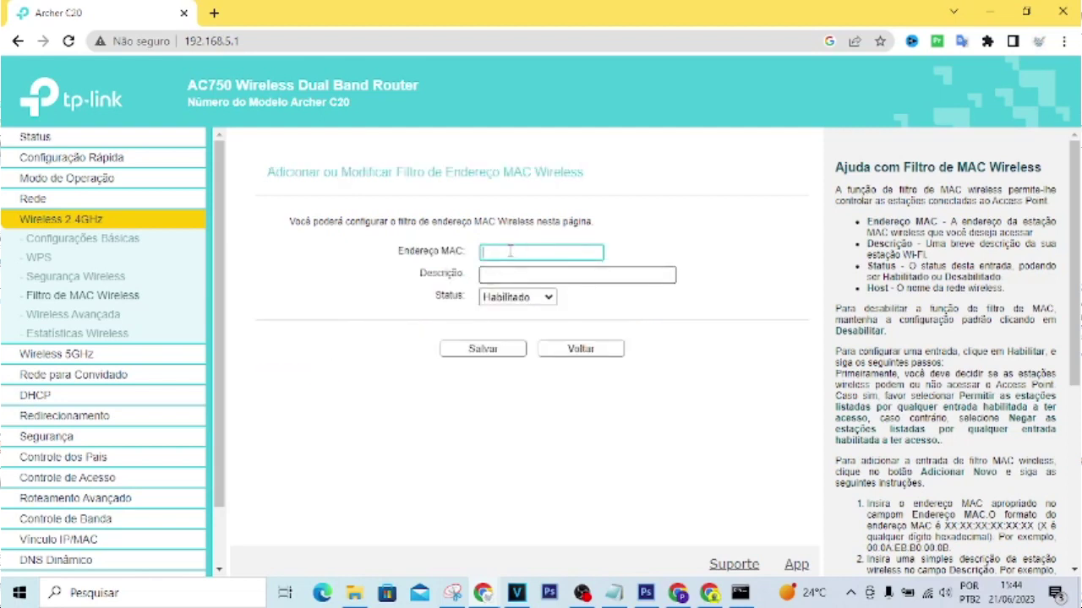
{"action": "left_click", "coordinate": [514, 273]}
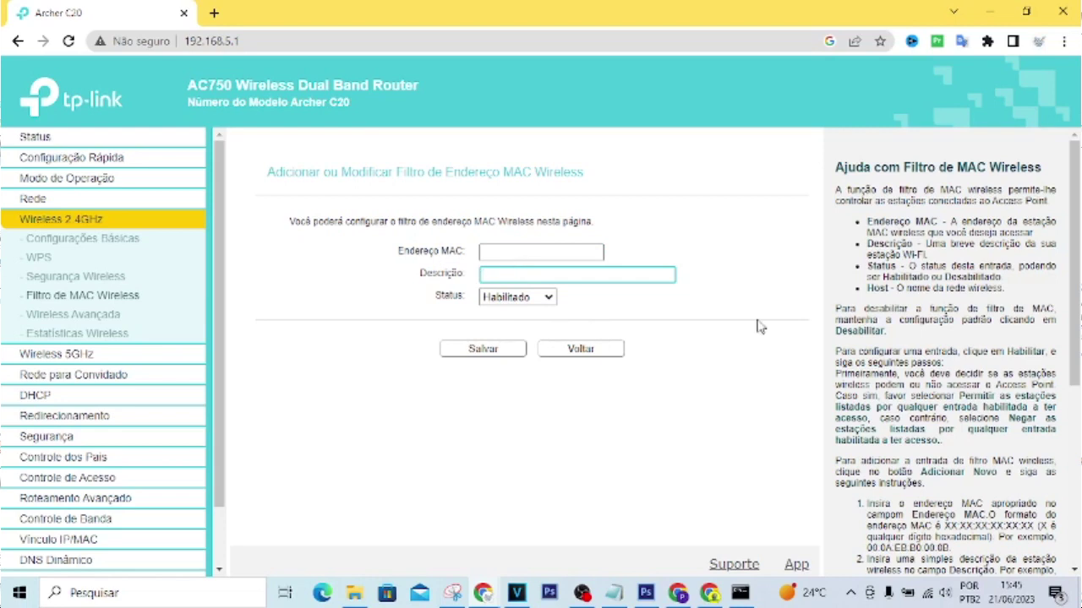
{"action": "type", "text": "pc proj"}
{"action": "type", "text": "bido"}
{"action": "left_click", "coordinate": [538, 301]}
{"action": "left_click", "coordinate": [538, 300]}
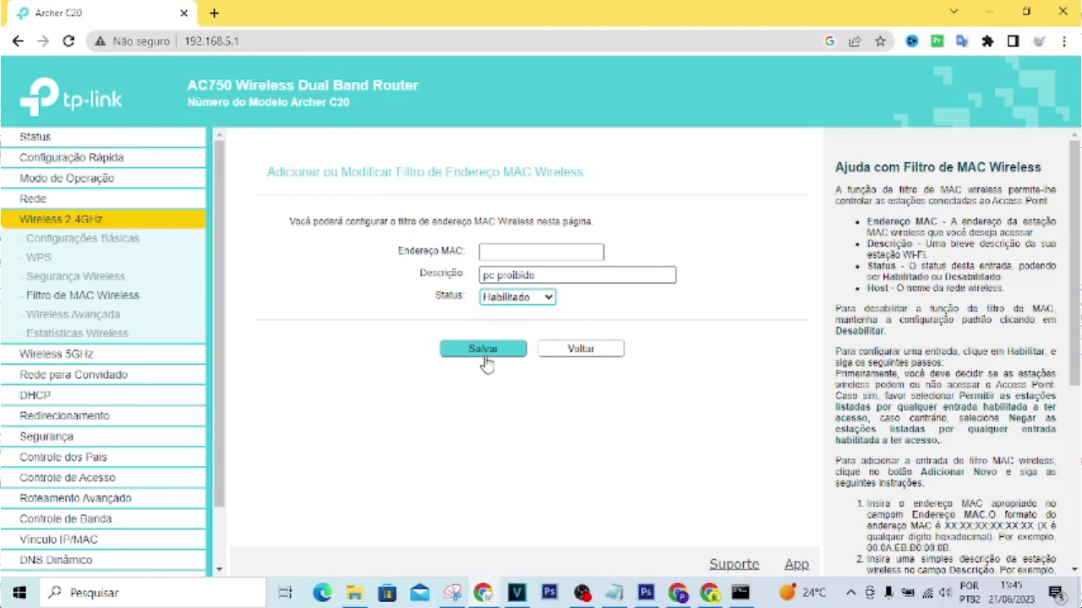
{"action": "left_click", "coordinate": [507, 252]}
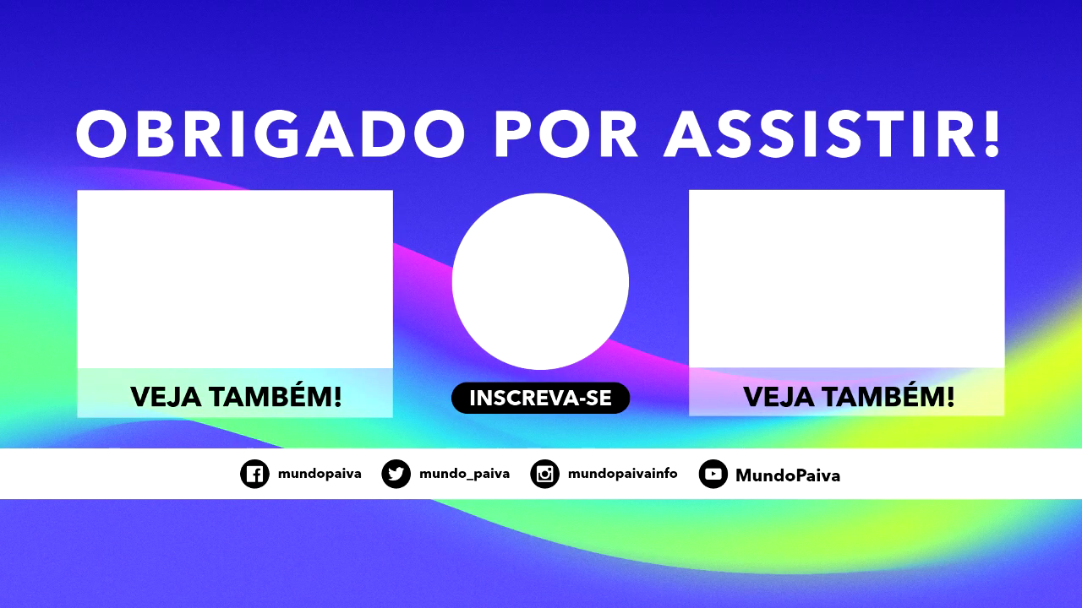